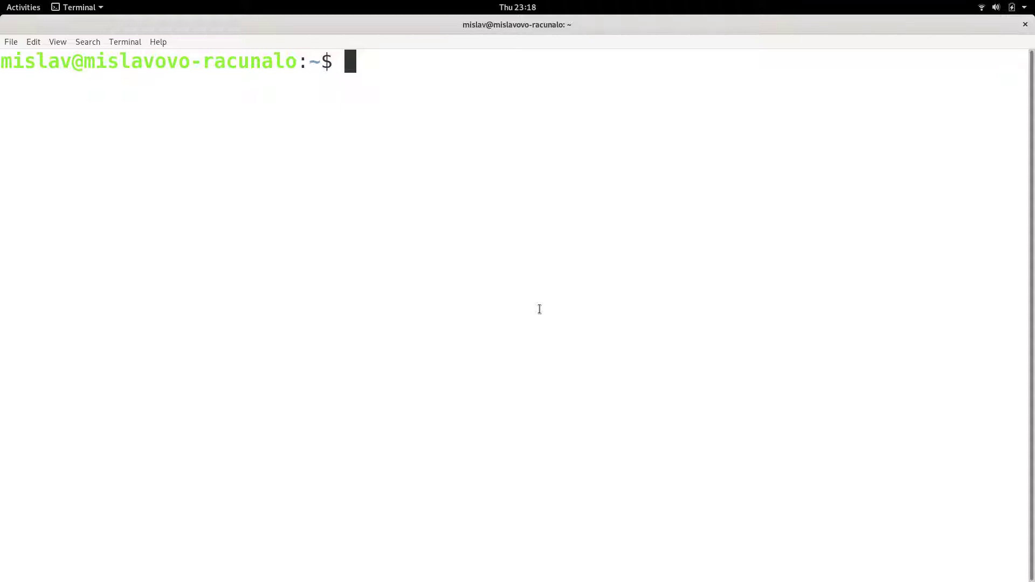
text(apt)
text(-)
text(cache sear)
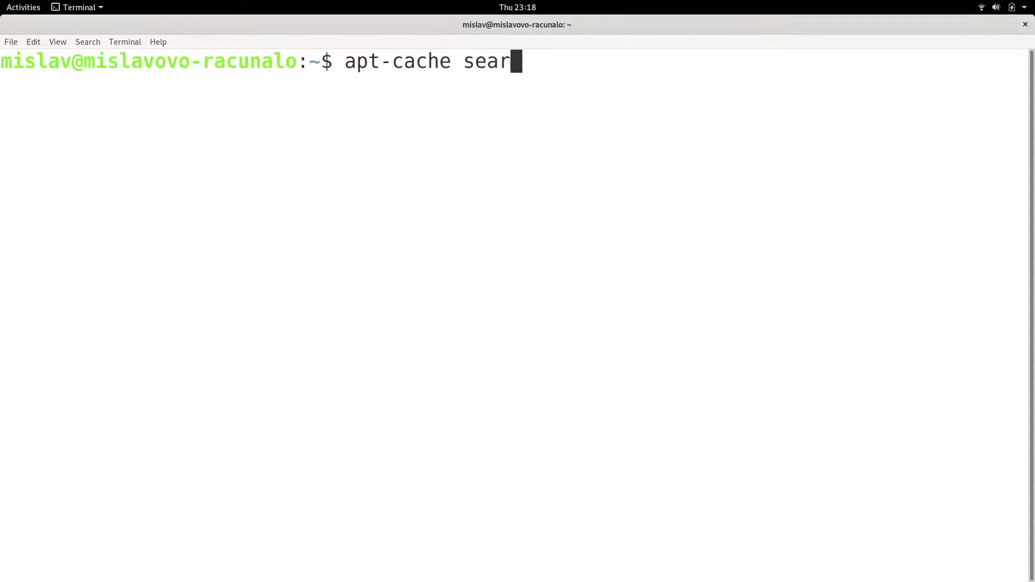
text(ch query)
Step: Replace the placeholder 'query' so the prompt reads 'apt-cache search zip'
key(BackSpace)
key(BackSpace)
key(BackSpace)
key(BackSpace)
key(BackSpace)
text(zip)
Step: Run 'apt-cache search zip' and review the list of zip-related packages
key(Return)
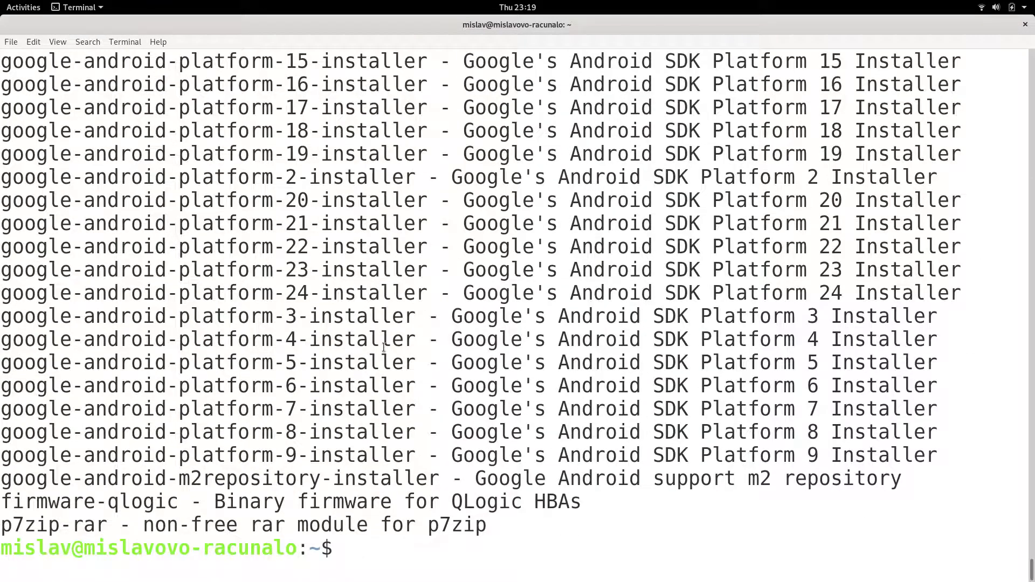
scroll(384, 346, up, 2)
scroll(389, 339, up, 3)
scroll(397, 331, up, 4)
scroll(405, 322, up, 3)
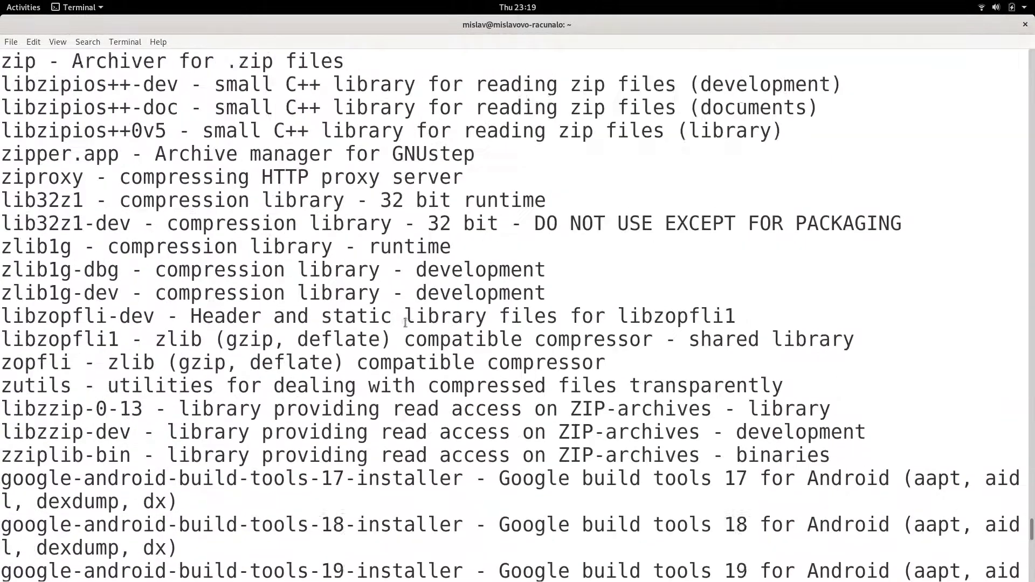
scroll(405, 321, up, 5)
scroll(404, 322, up, 5)
scroll(403, 320, up, 3)
scroll(402, 321, up, 3)
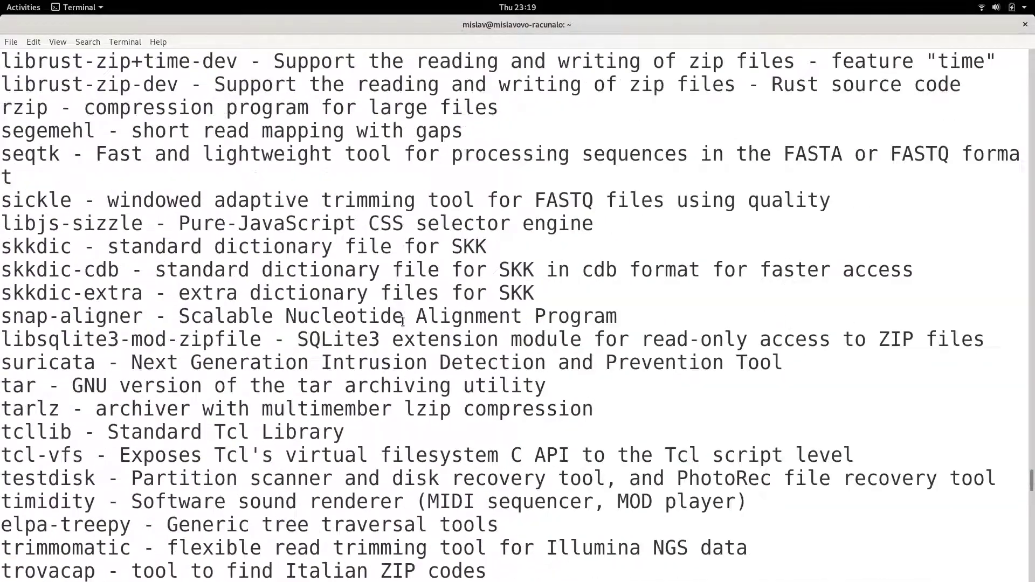
scroll(402, 321, up, 3)
scroll(402, 320, up, 3)
scroll(403, 321, up, 3)
scroll(402, 320, up, 3)
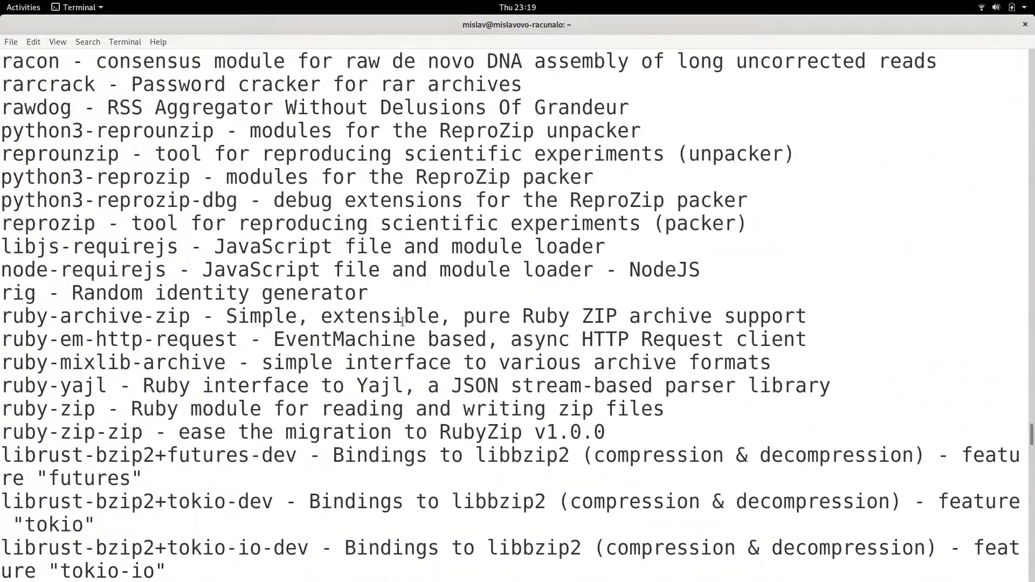
scroll(402, 321, up, 3)
scroll(402, 321, up, 4)
scroll(401, 319, up, 5)
scroll(398, 318, up, 5)
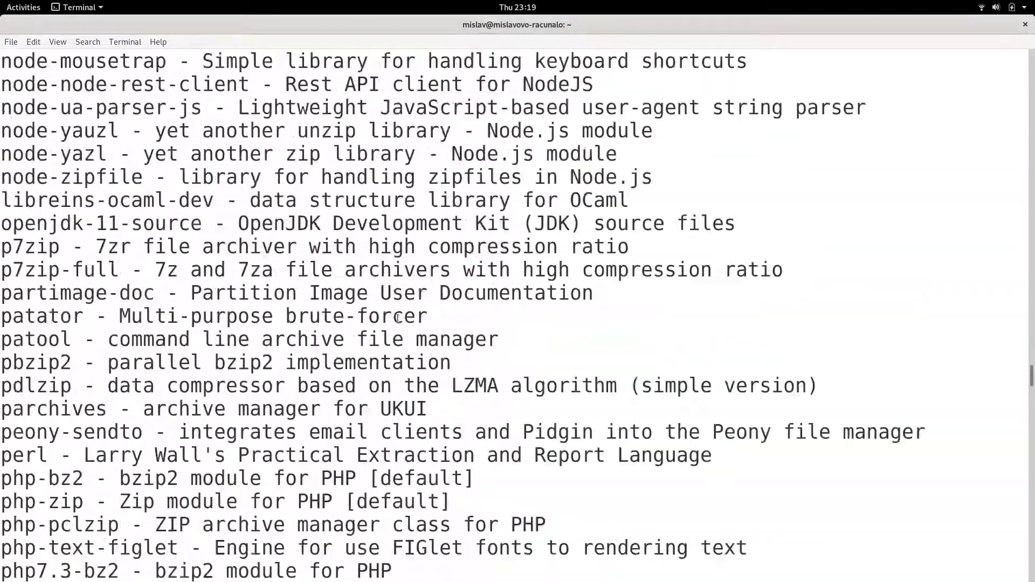
scroll(398, 318, up, 5)
scroll(398, 318, up, 5)
scroll(398, 318, up, 5)
scroll(398, 317, up, 5)
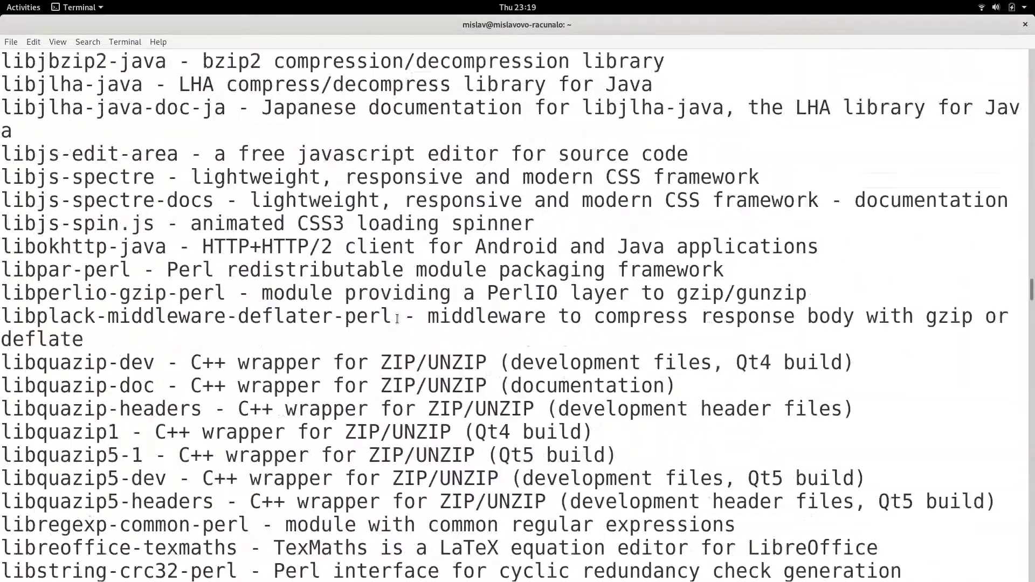
scroll(398, 319, up, 5)
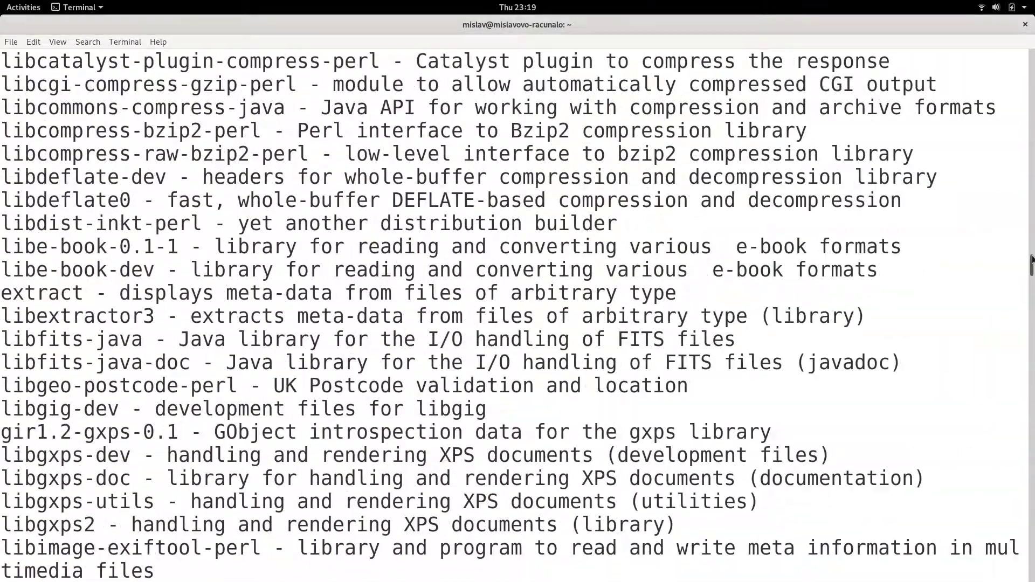
drag(1032, 260, 1032, 566)
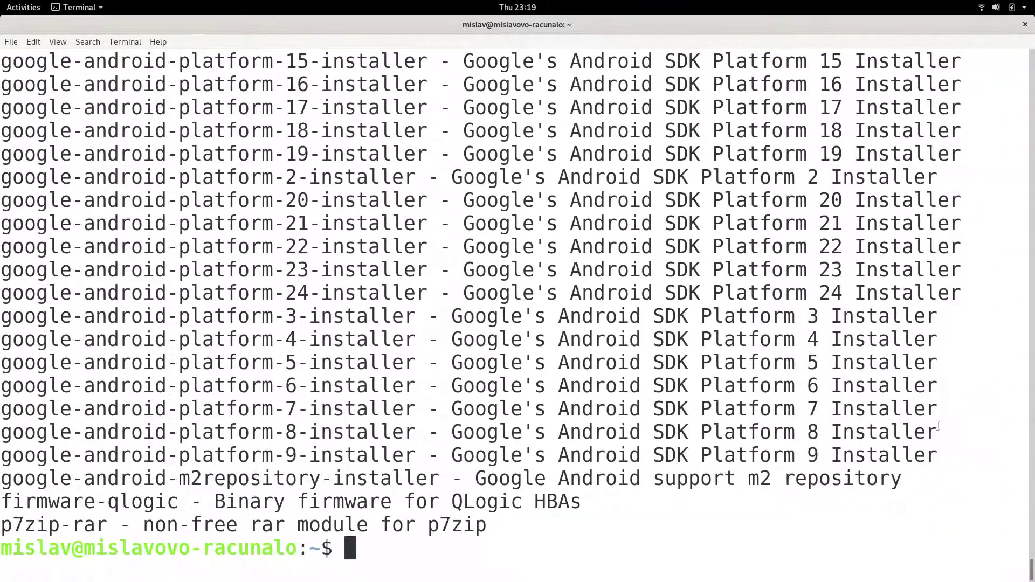
text(apt-cache search zip)
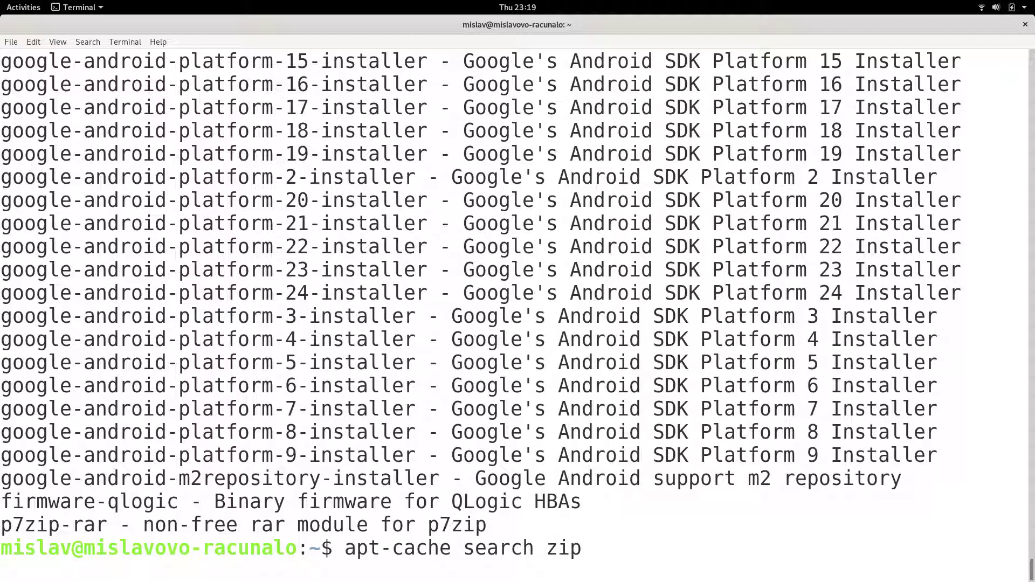
Step: Edit the recalled command to 'apt search zip' and run it
key(Left)
key(Left)
key(Left)
key(Left)
key(Left)
key(BackSpace)
key(BackSpace)
key(BackSpace)
key(BackSpace)
key(BackSpace)
key(BackSpace)
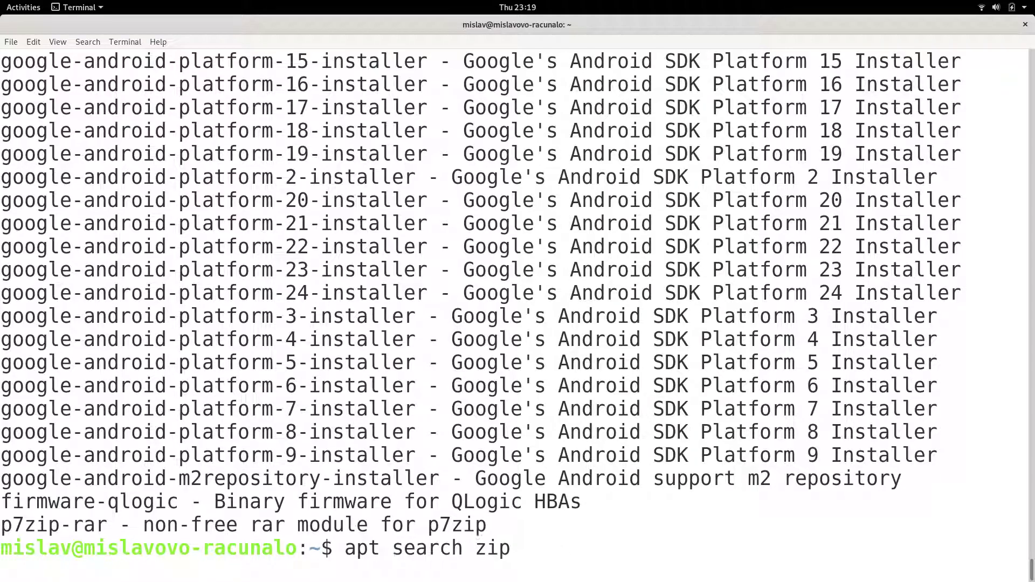
key(Return)
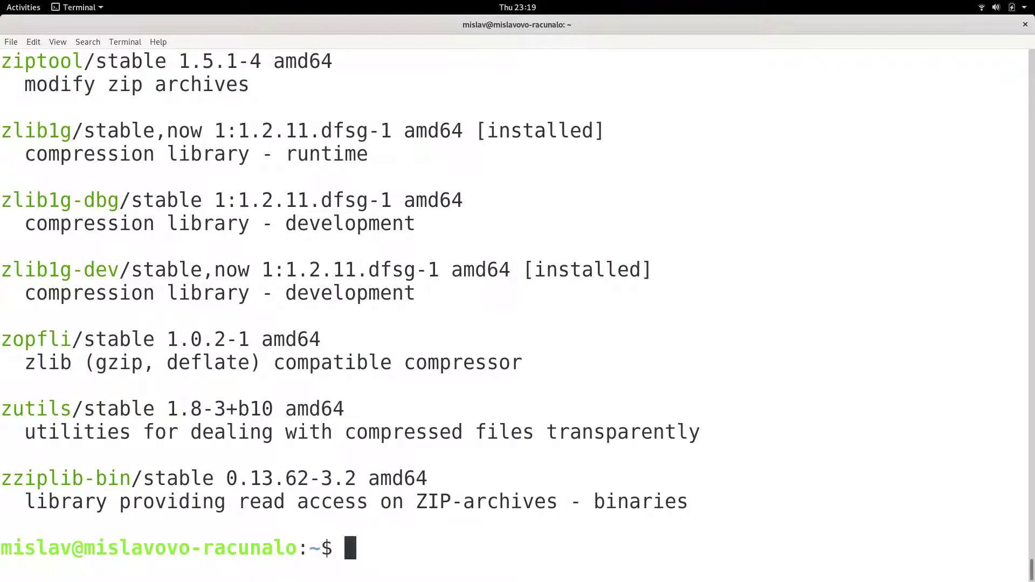
scroll(483, 381, up, 5)
scroll(483, 383, up, 4)
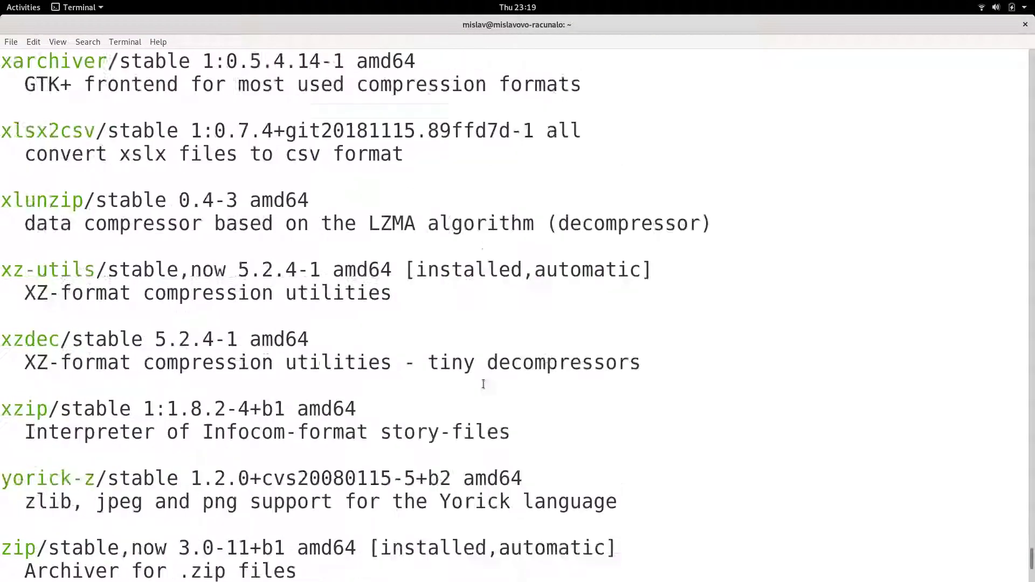
scroll(483, 384, up, 5)
scroll(484, 383, up, 5)
scroll(483, 383, down, 2)
scroll(483, 383, down, 7)
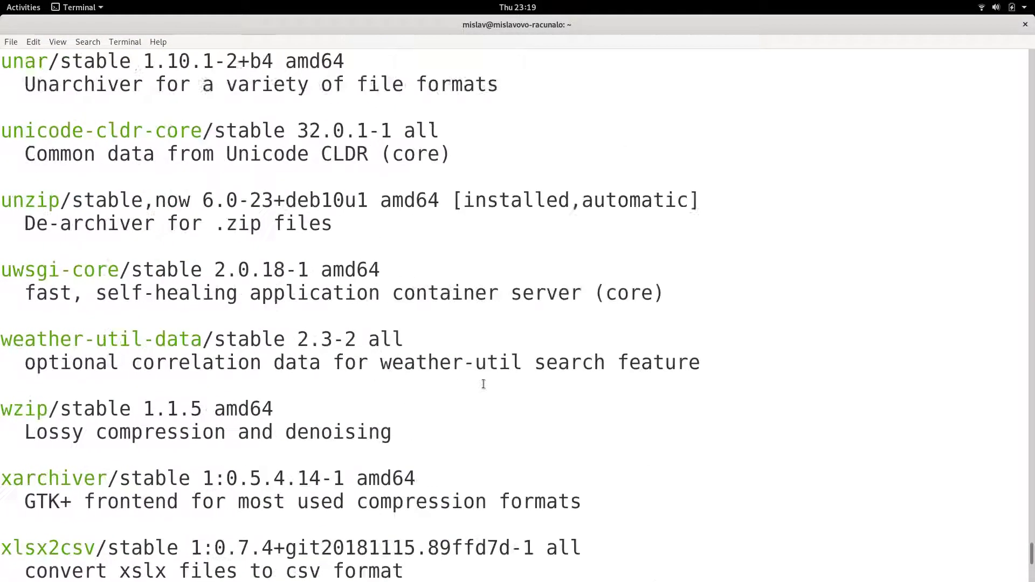
scroll(483, 381, down, 5)
scroll(483, 382, down, 5)
scroll(483, 382, down, 2)
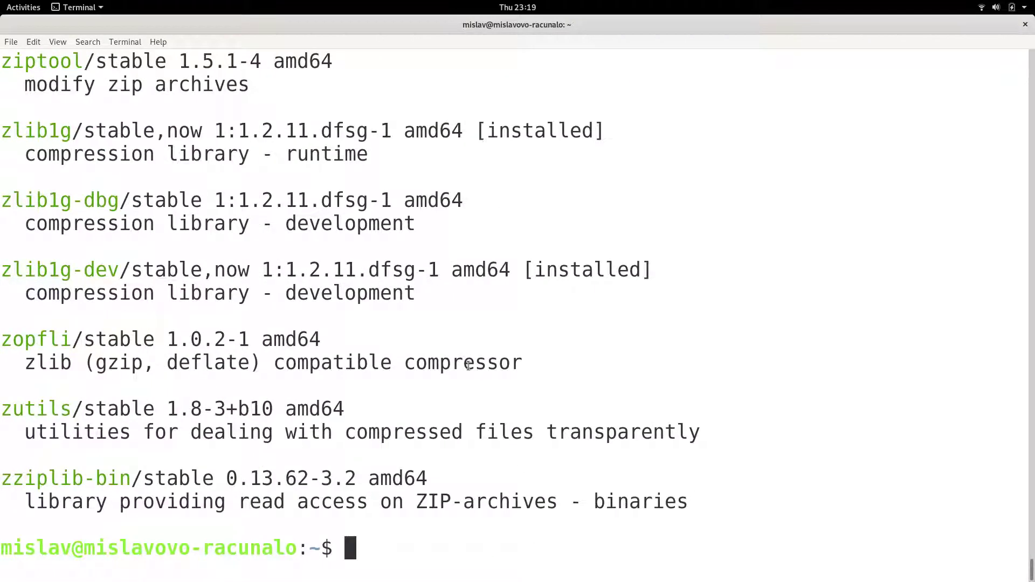